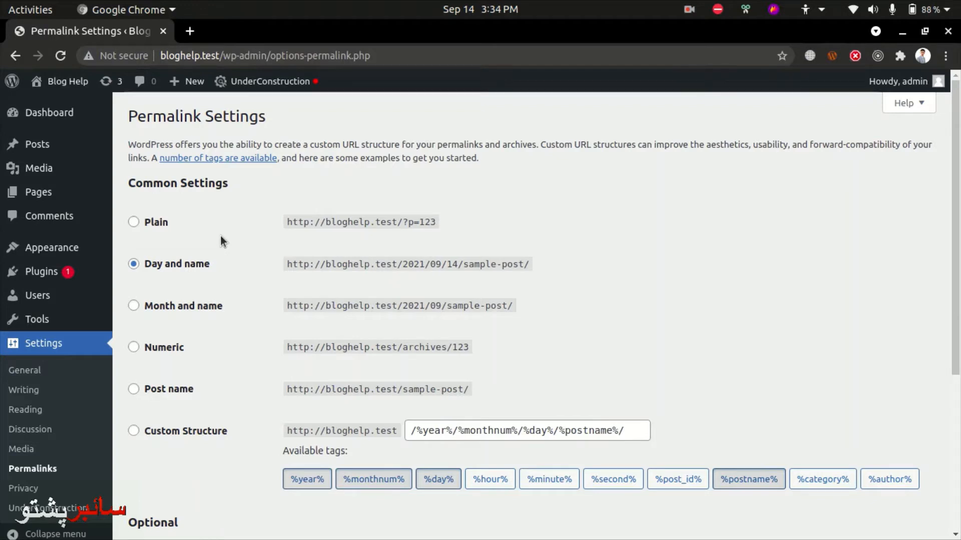
Examine the common permalink structures, comparing the page address with the Plain option's ?p=123 example.
scroll(231, 290, "down", 4)
scroll(231, 290, "up", 4)
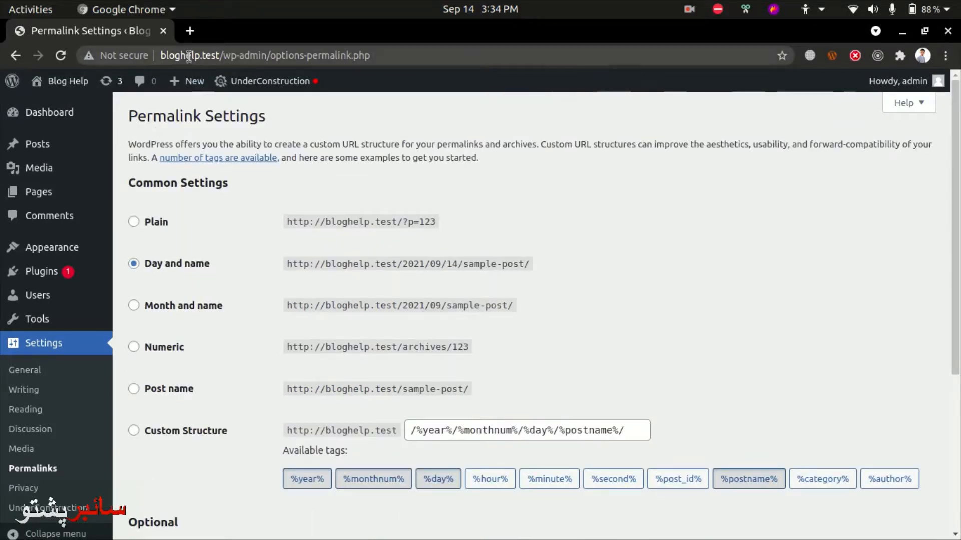
left_click_drag(224, 59, 371, 56)
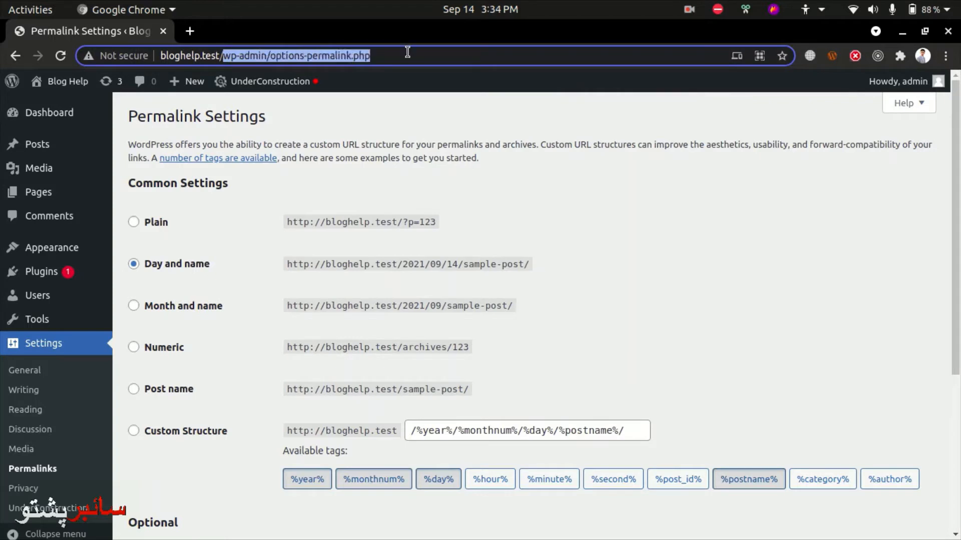
left_click(426, 188)
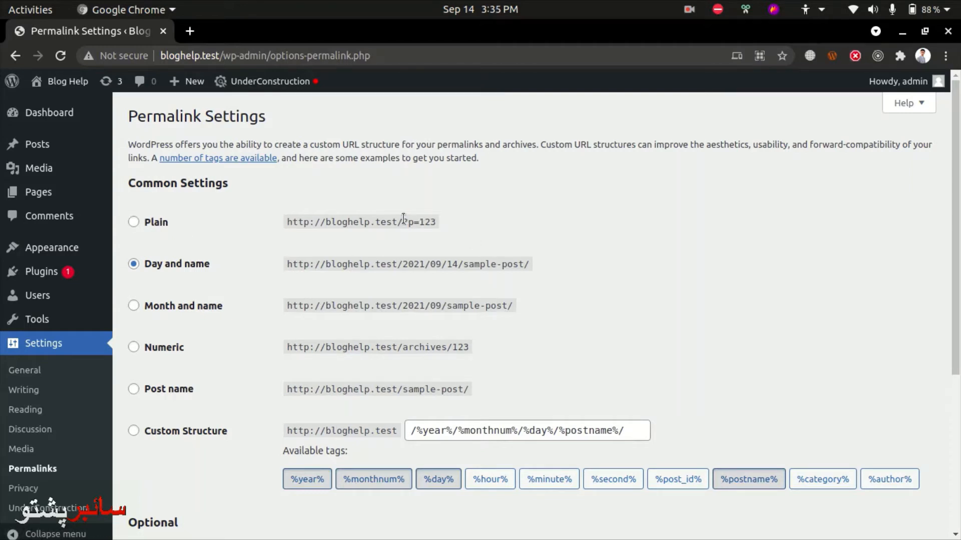
left_click_drag(402, 221, 443, 223)
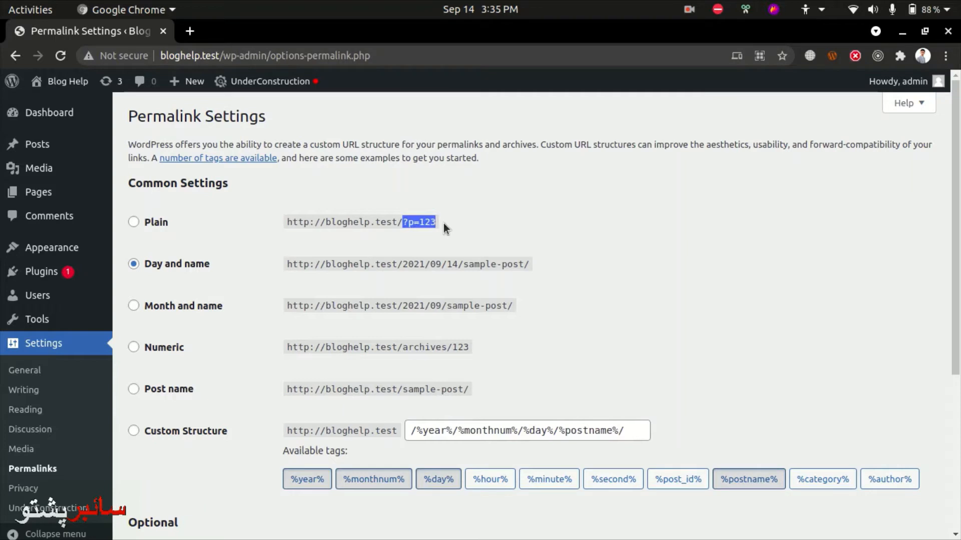
left_click(444, 224)
left_click_drag(420, 222, 439, 220)
Open the Home page for editing from the pages list in a new tab and check the post ID in its address.
middle_click(38, 192)
left_click(212, 29)
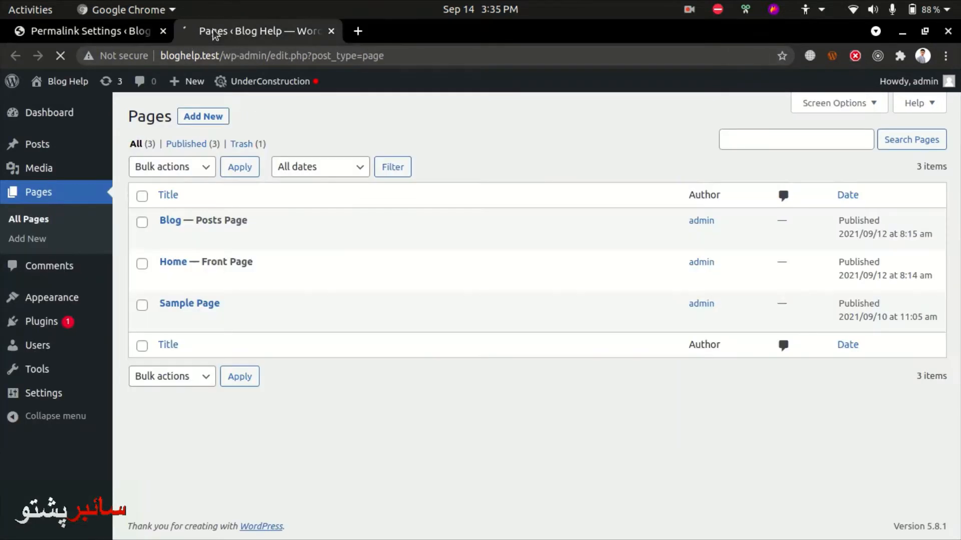
mouse_move(160, 266)
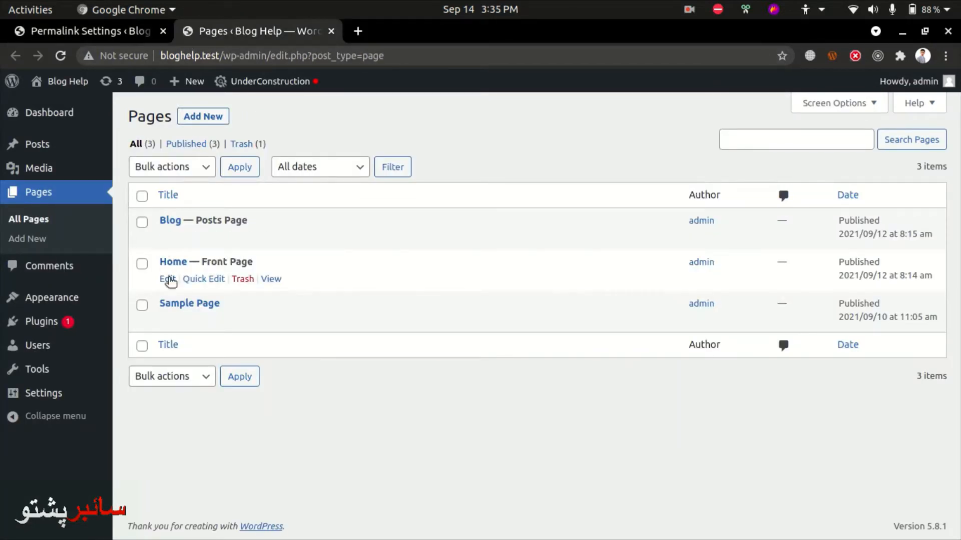
left_click(168, 280)
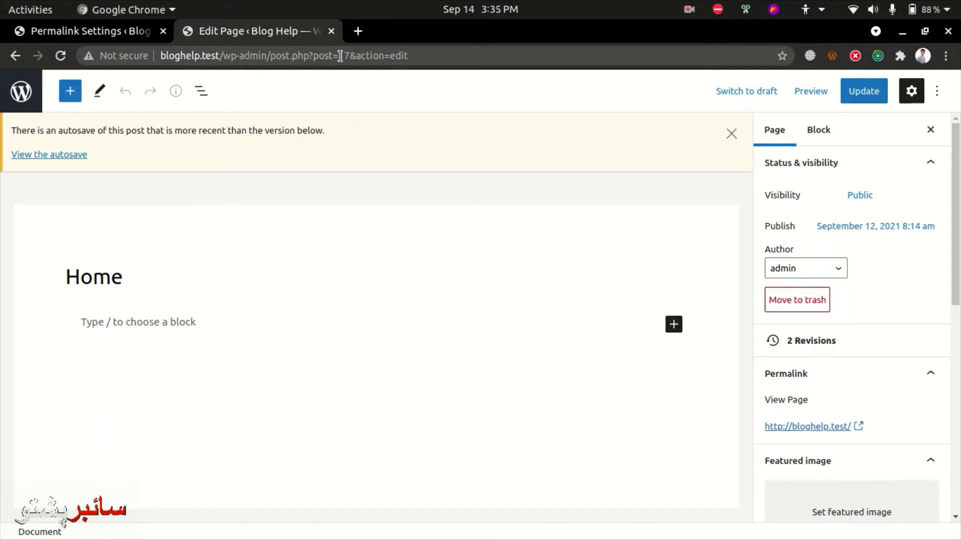
left_click_drag(339, 57, 352, 60)
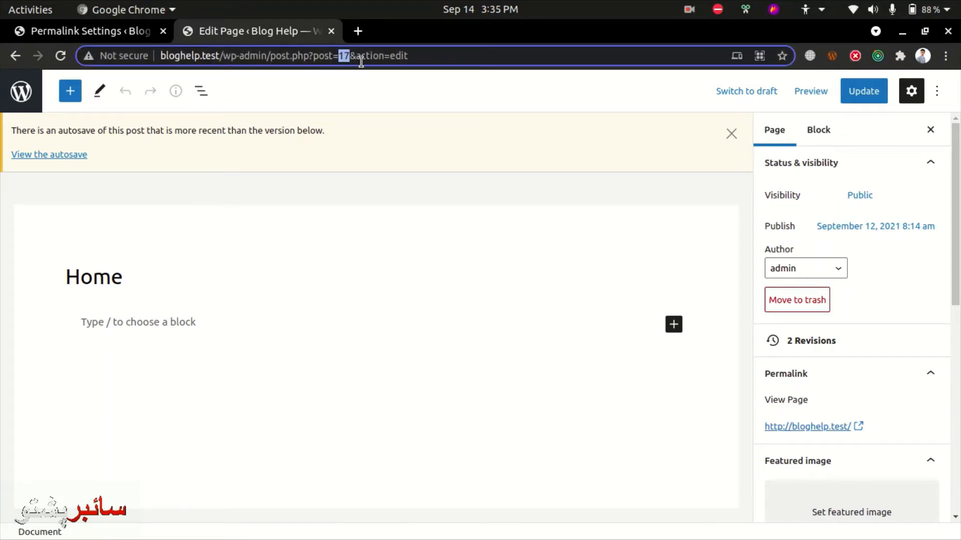
left_click(15, 55)
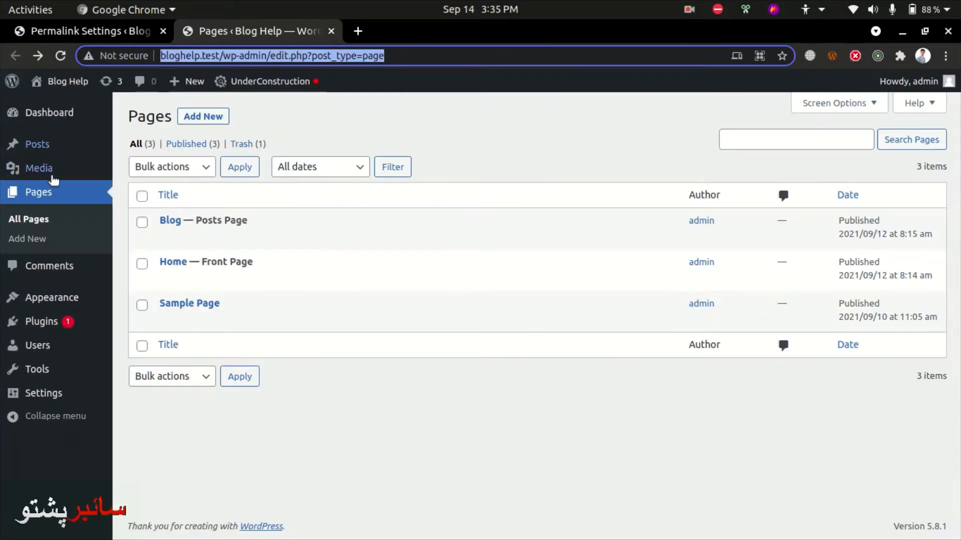
Open the "Hello for testing comments" post for editing, check the post ID in its address, and close the tab.
left_click(44, 151)
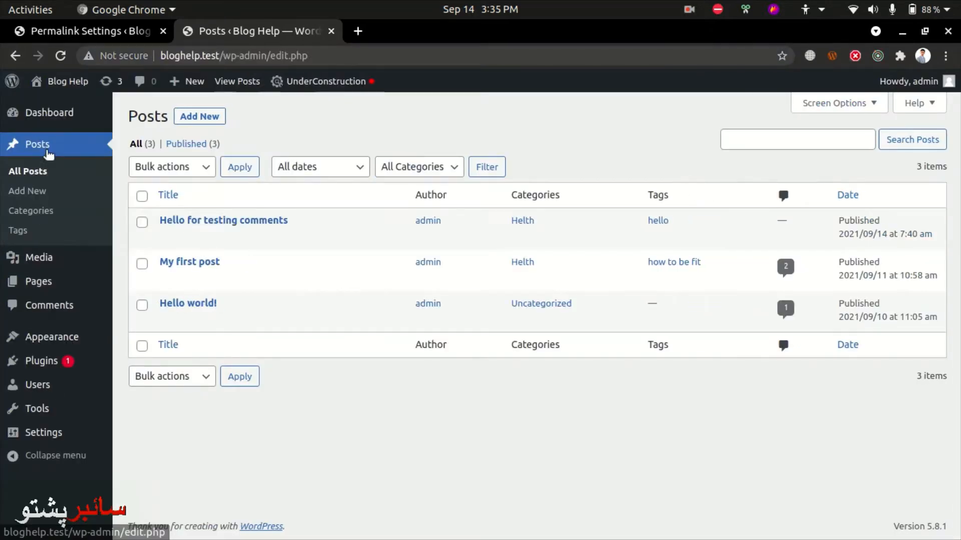
left_click(168, 238)
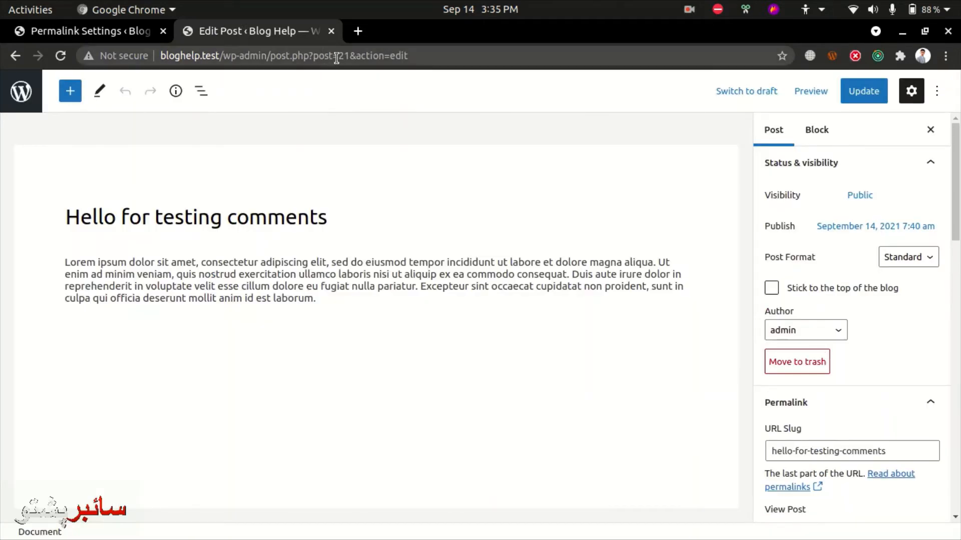
double_click(345, 56)
key("alt+Left")
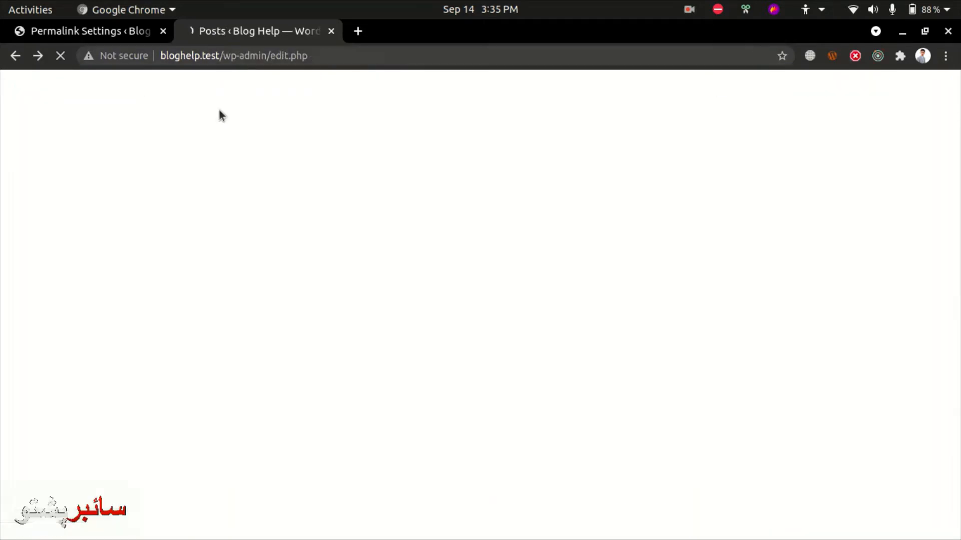
left_click(331, 31)
Load bloghelp.test/?p=21 in a new tab, check the title of the post it leads to, and close the tab.
left_click_drag(220, 56, 433, 55)
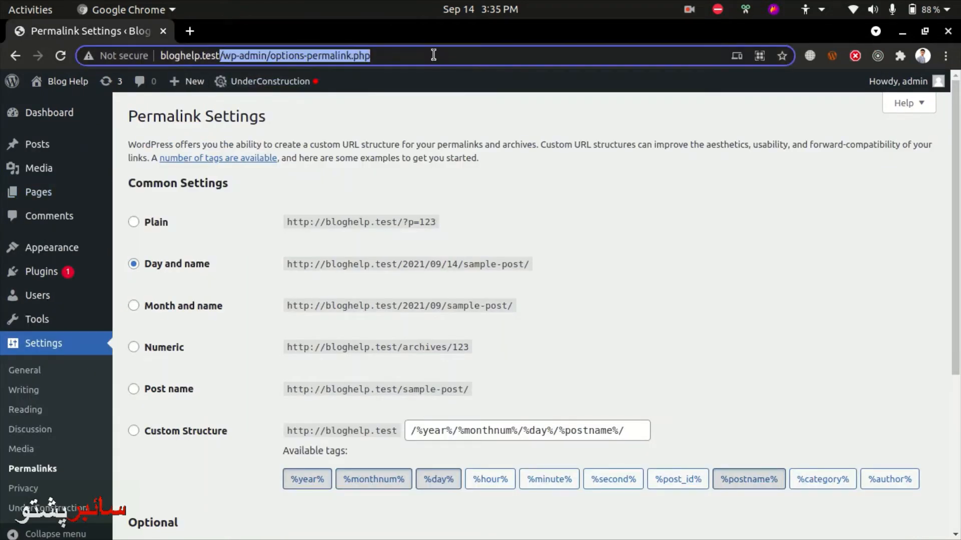
key("BackSpace")
type("/")
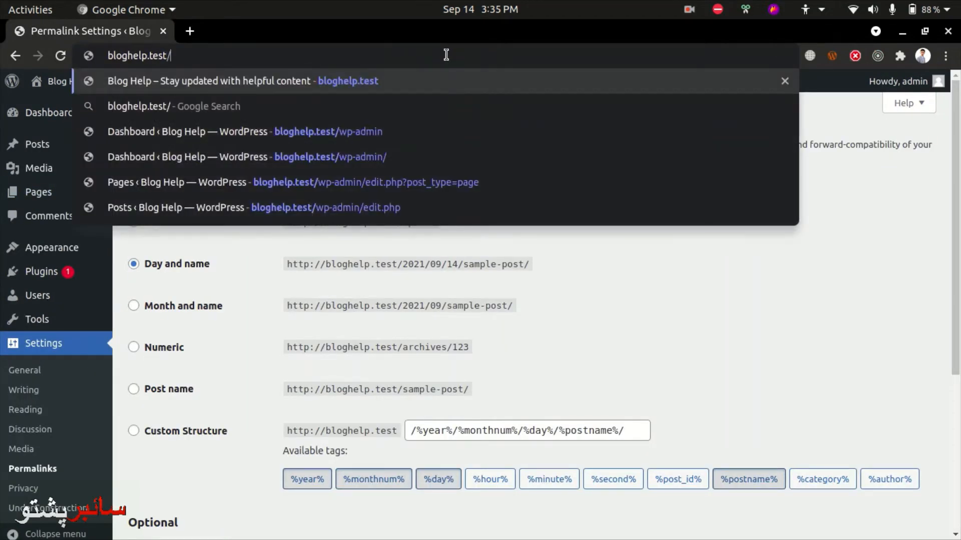
type("?p=")
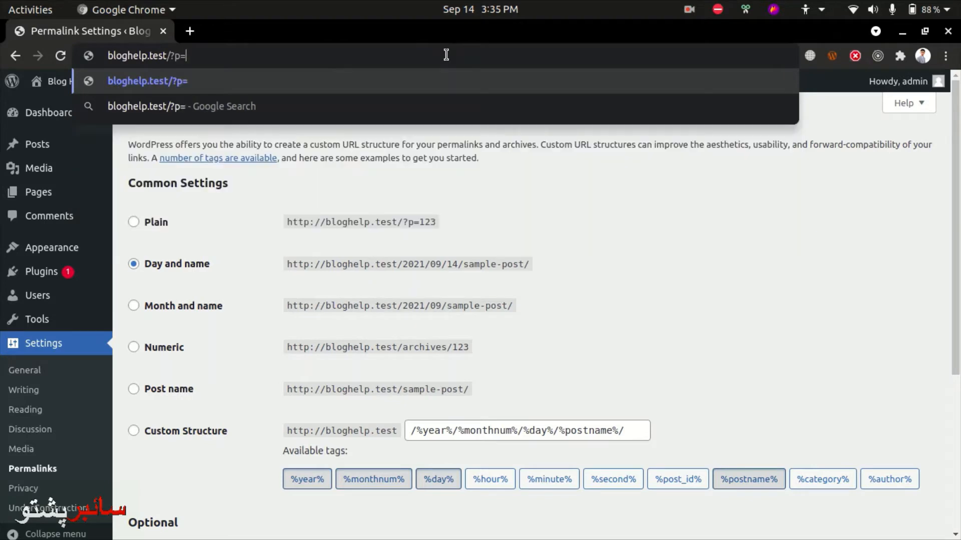
type("21")
key("alt+Return")
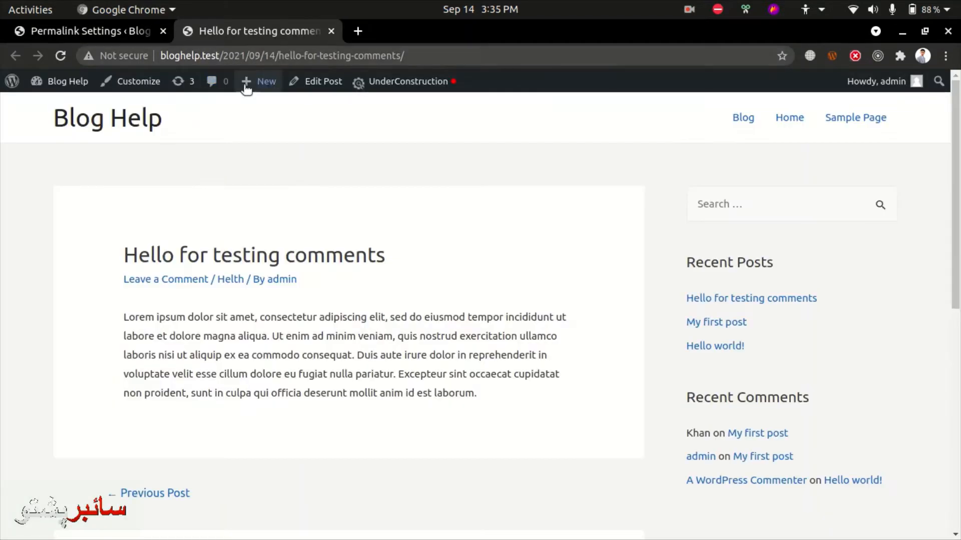
left_click_drag(124, 253, 410, 242)
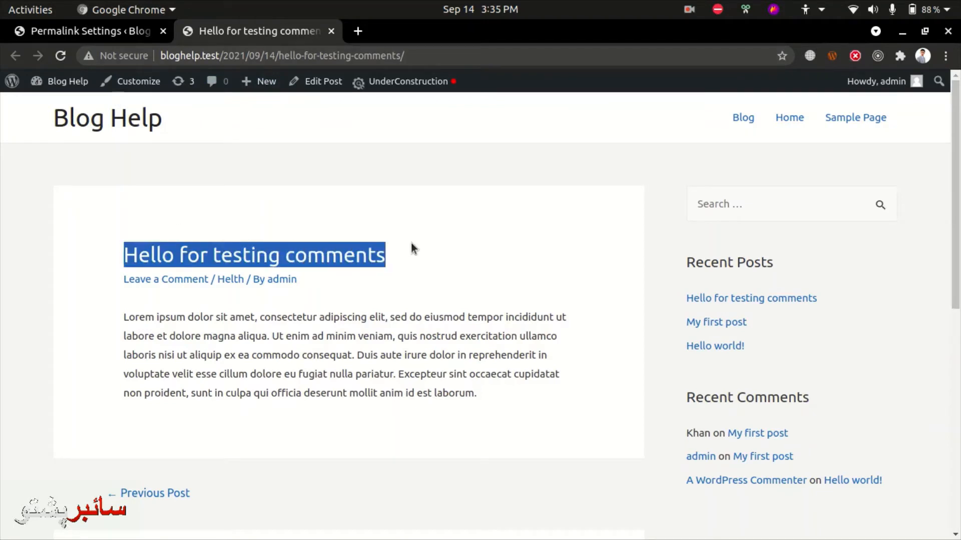
left_click(410, 242)
key("ctrl+w")
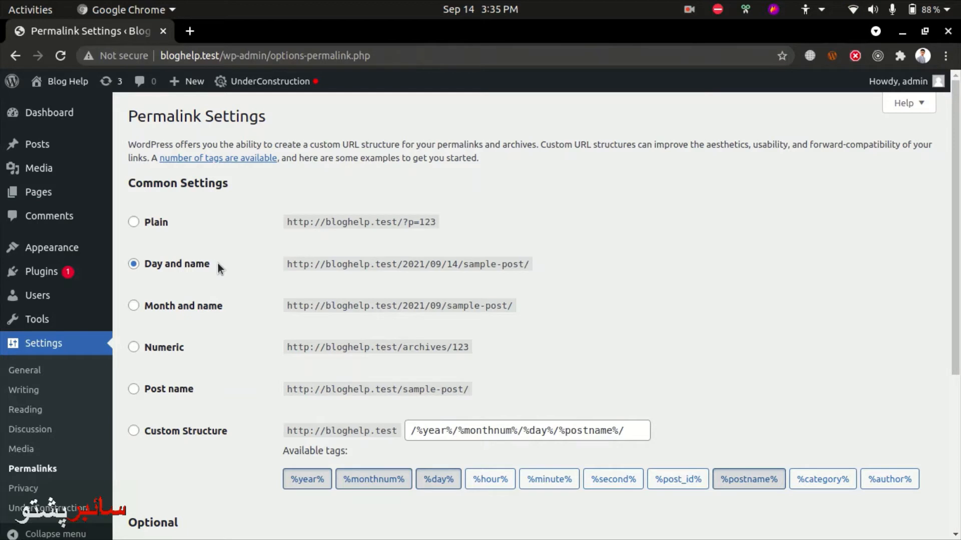
Examine the date and sample-post parts of the Day and name permalink example.
left_click_drag(428, 264, 483, 264)
left_click(430, 264)
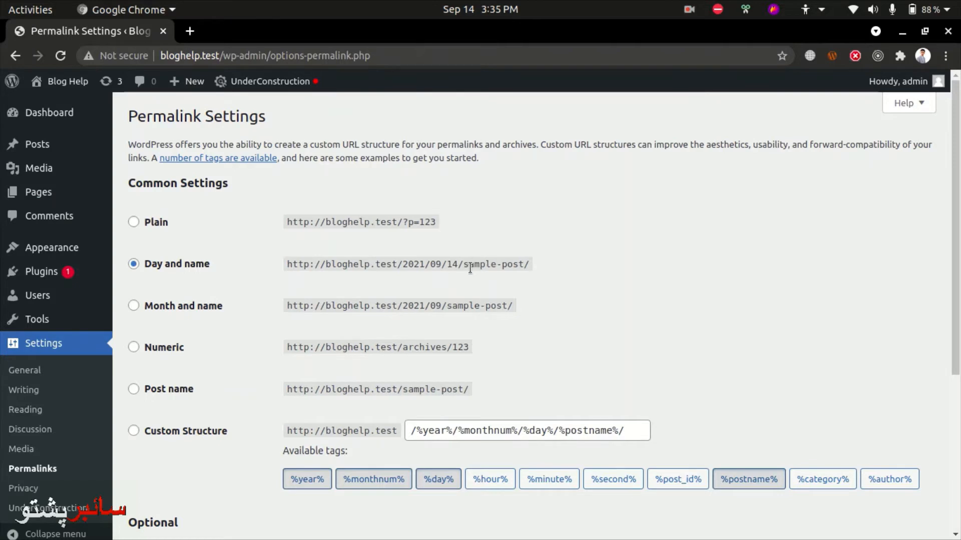
double_click(452, 264)
left_click_drag(457, 264, 397, 264)
left_click_drag(464, 264, 522, 267)
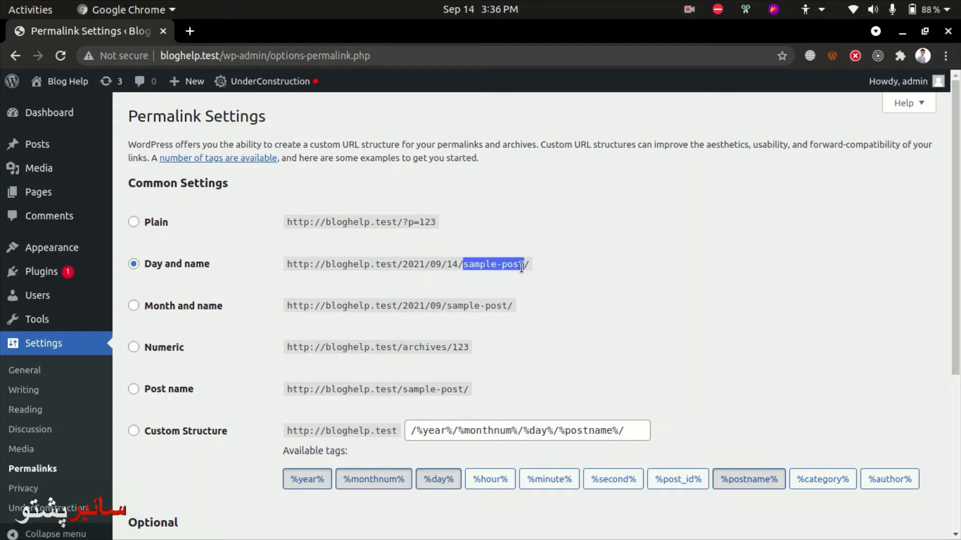
left_click(521, 272)
scroll(494, 288, "down", 1)
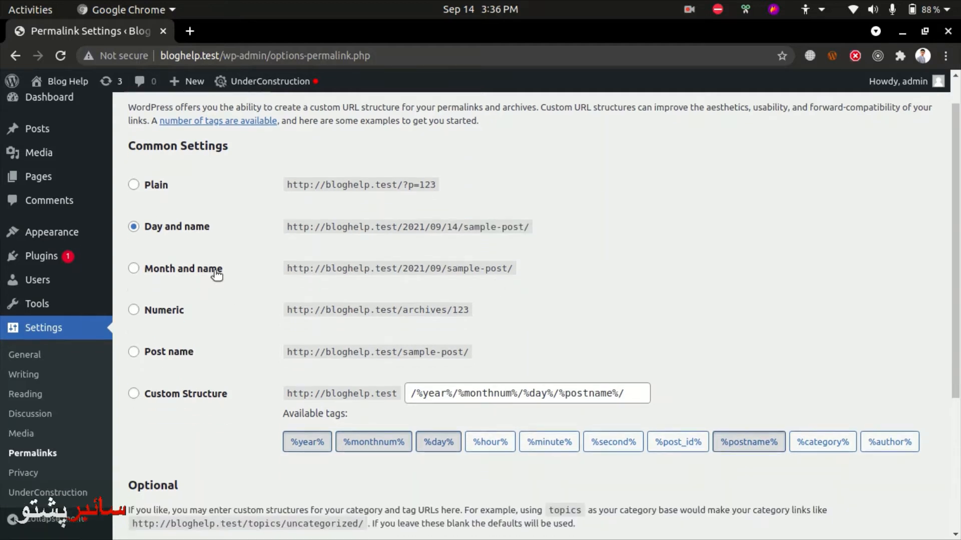
Examine the Month and name, Numeric and Post name permalink examples and the available custom structure tags.
left_click_drag(420, 269, 446, 269)
left_click_drag(451, 310, 465, 309)
left_click(505, 309)
scroll(388, 323, "down", 1)
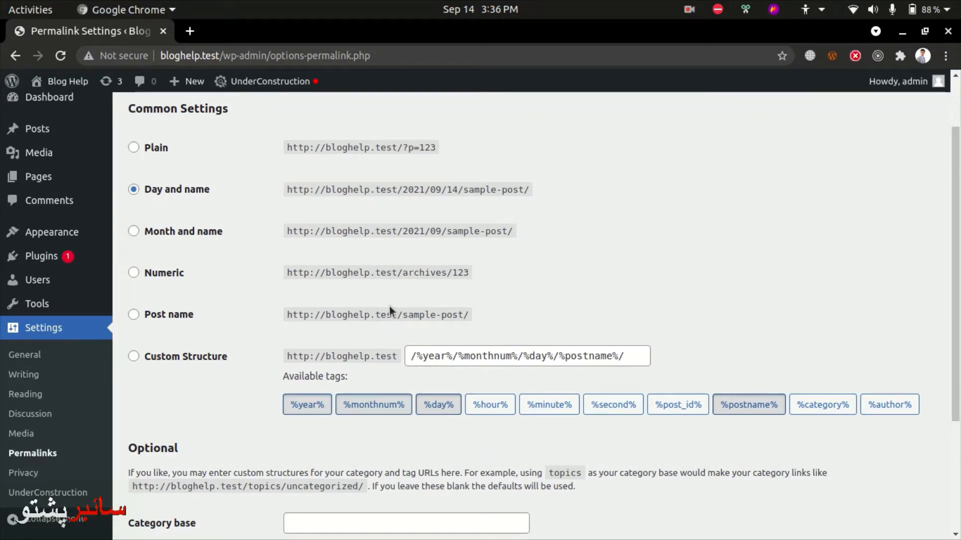
left_click_drag(392, 313, 317, 314)
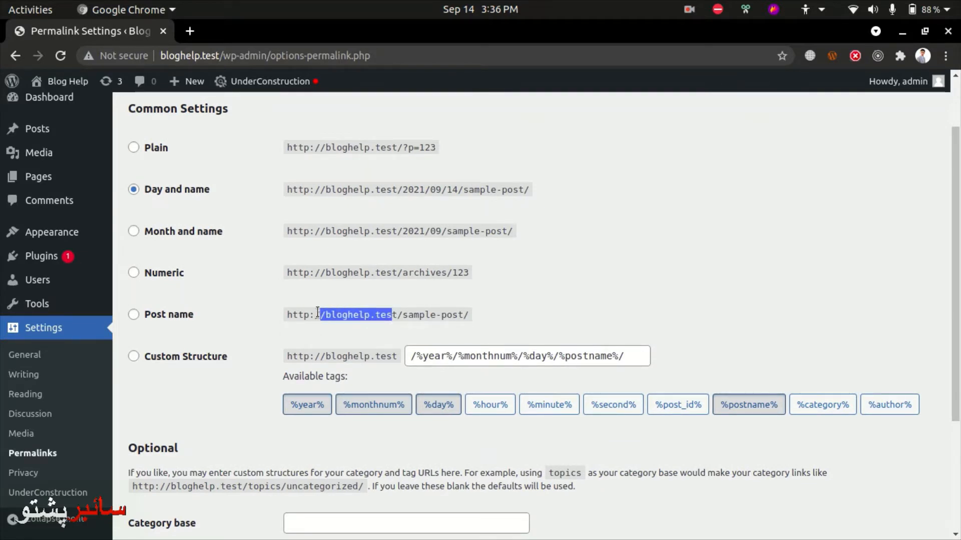
left_click(405, 315)
left_click_drag(401, 314, 469, 317)
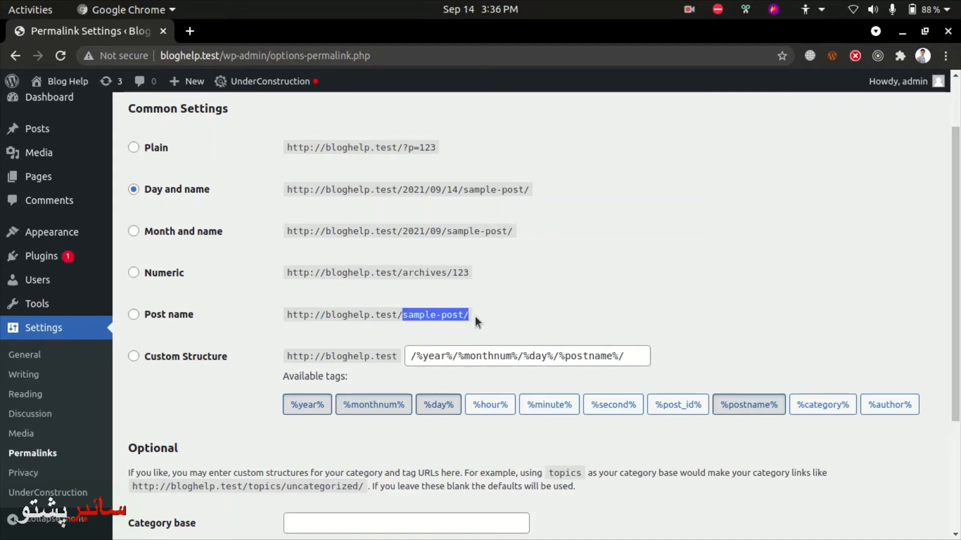
left_click(444, 329)
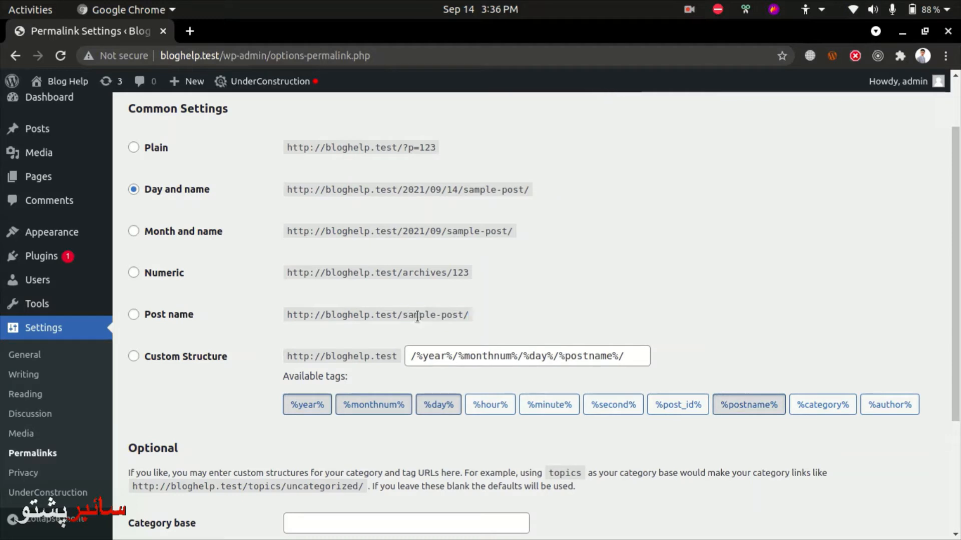
left_click_drag(401, 314, 470, 317)
left_click(470, 317)
scroll(296, 314, "down", 3)
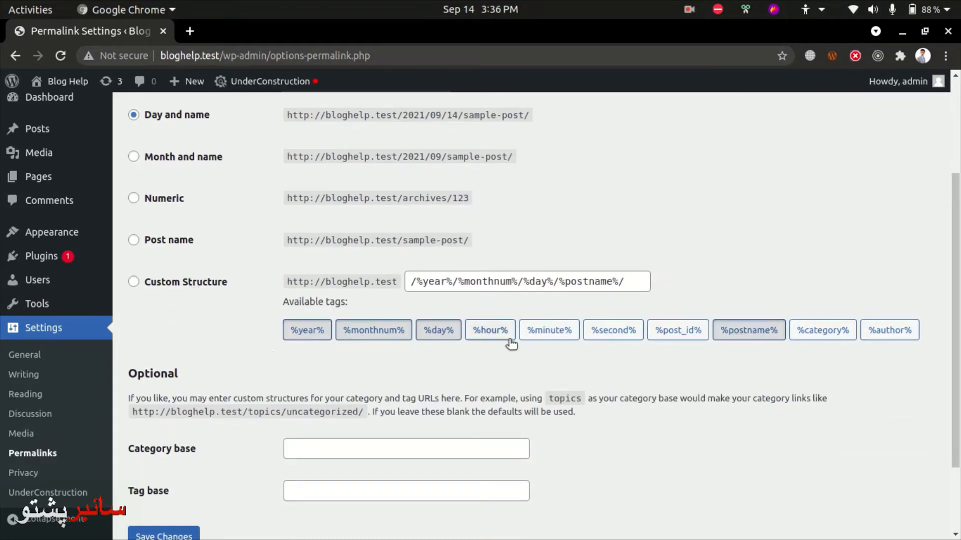
Examine the optional category base and tag base fields with the topics example URL, and recheck the Day and name option.
scroll(443, 298, "down", 4)
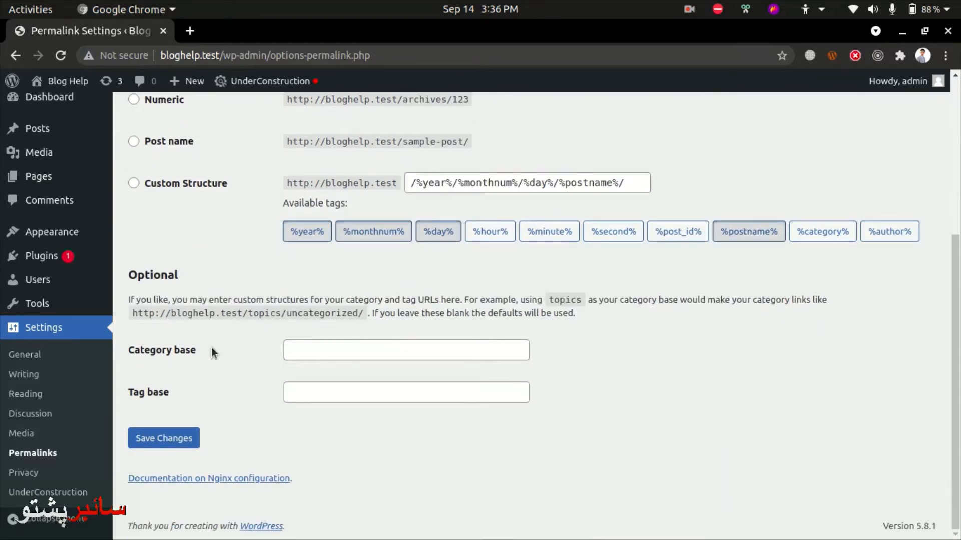
left_click(295, 359)
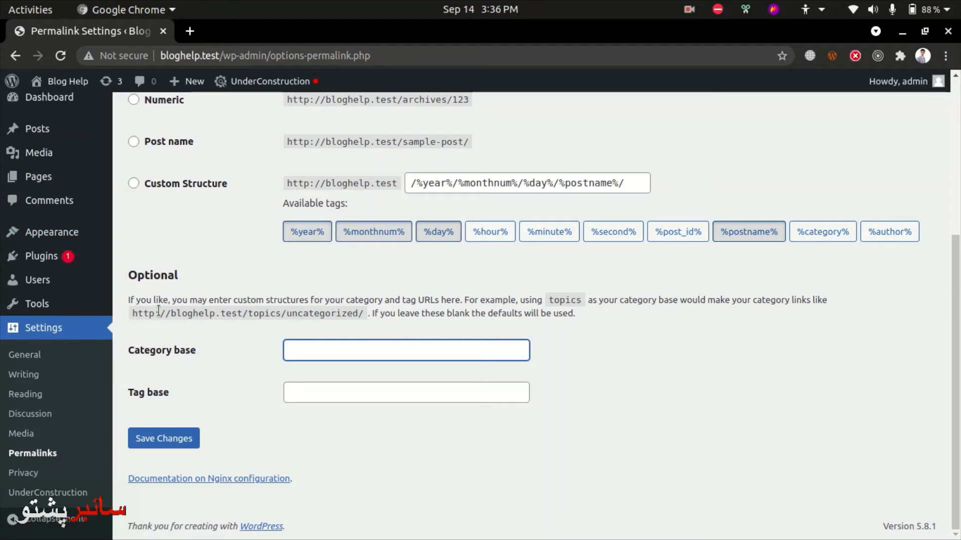
left_click_drag(139, 313, 355, 314)
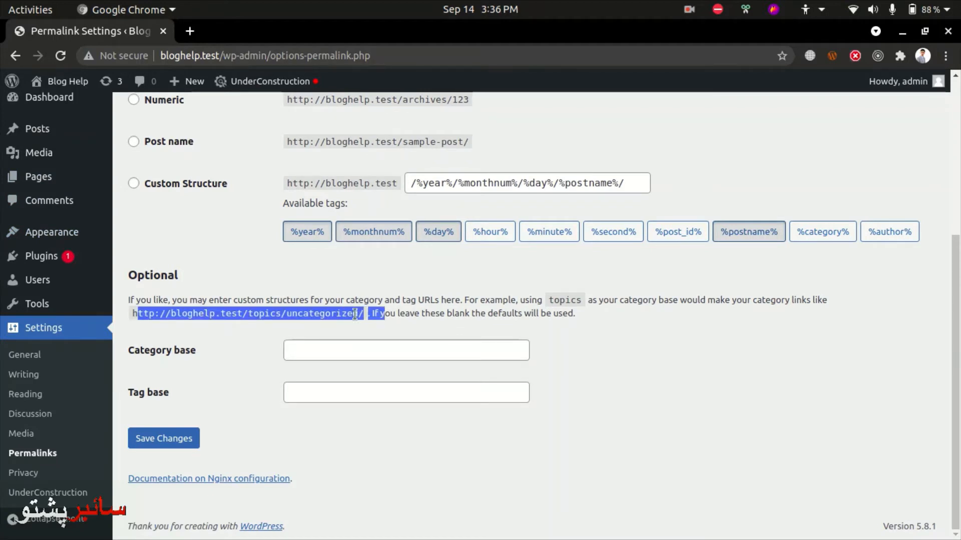
left_click(350, 313)
left_click(290, 349)
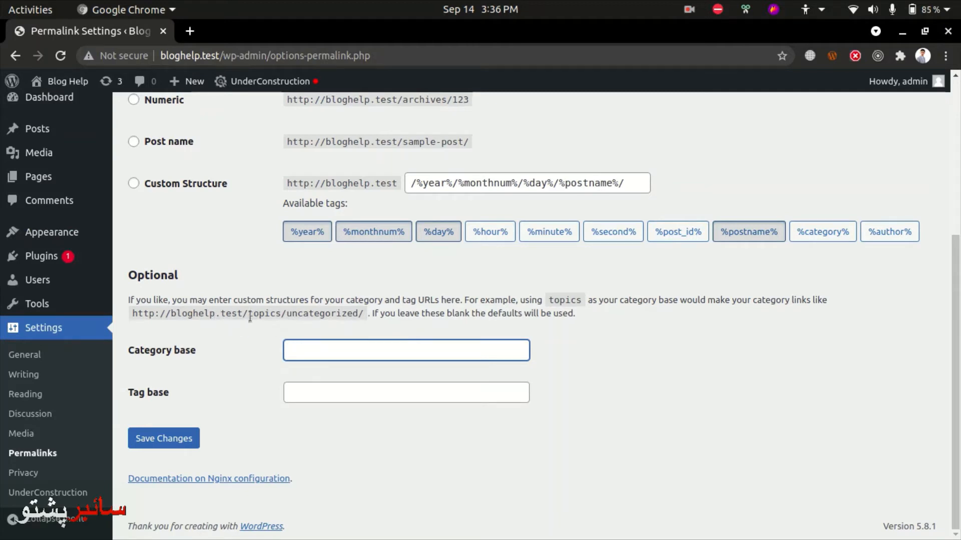
left_click_drag(243, 314, 285, 315)
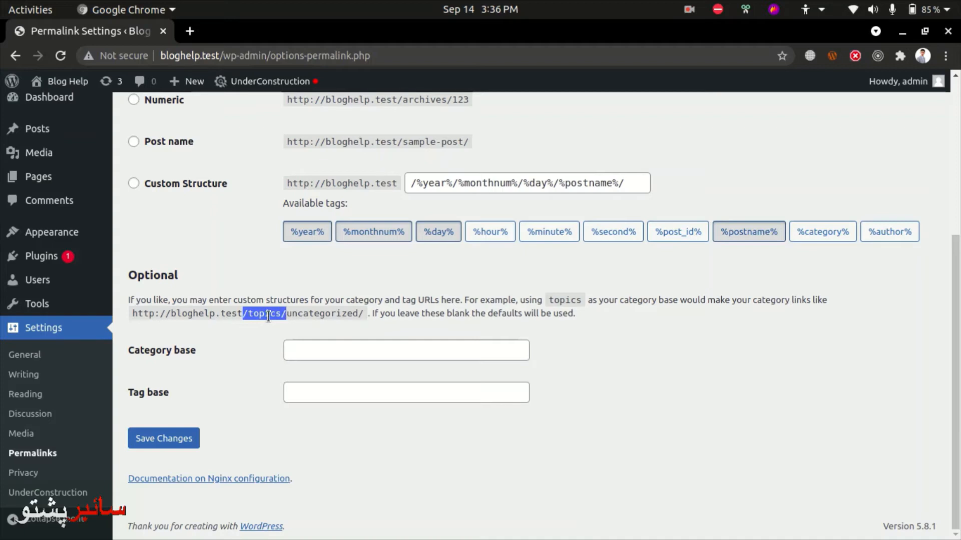
left_click(314, 354)
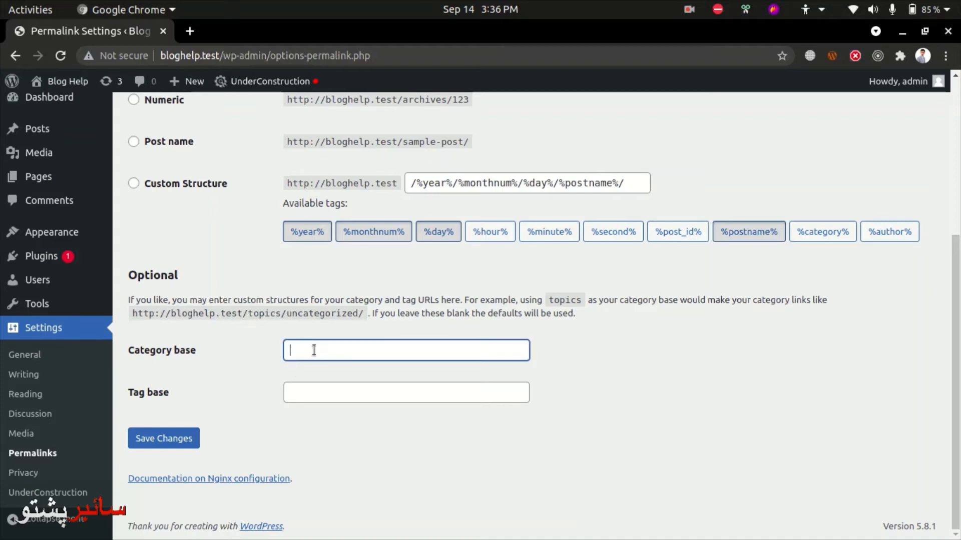
left_click_drag(249, 314, 275, 316)
left_click(332, 357)
left_click(290, 396)
left_click(245, 386)
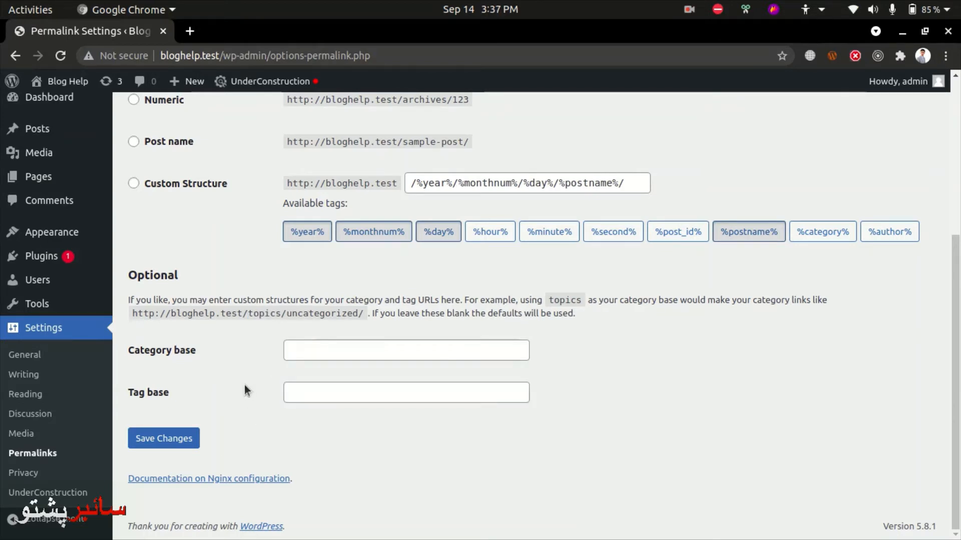
scroll(244, 385, "up", 4)
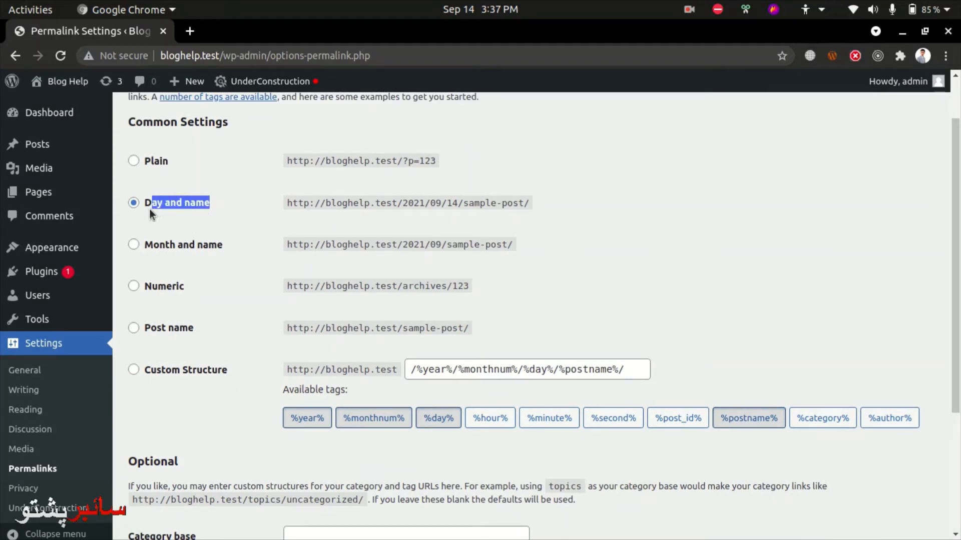
left_click(232, 204)
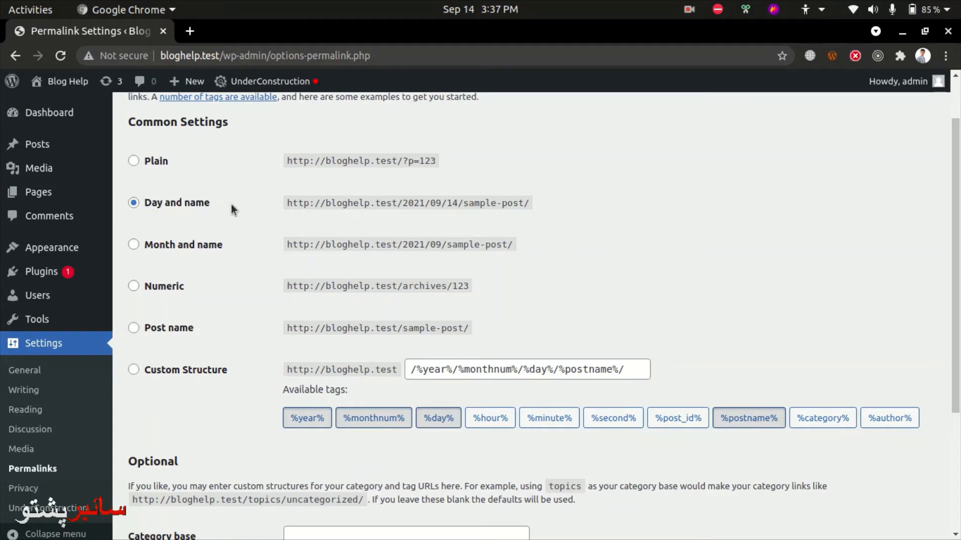
Change the permalink structure from Day and name to Post name and save the permalink settings.
left_click_drag(228, 203, 141, 203)
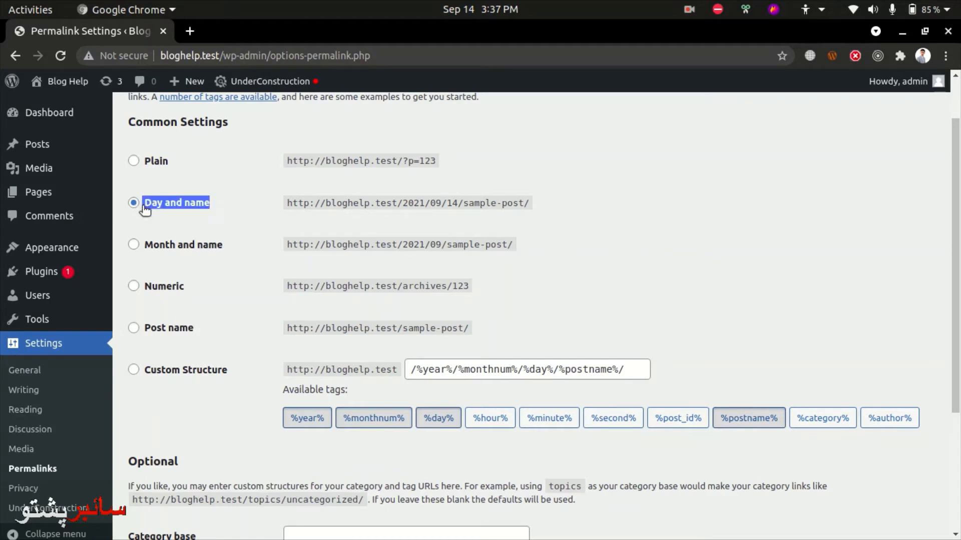
left_click(223, 212)
left_click(167, 329)
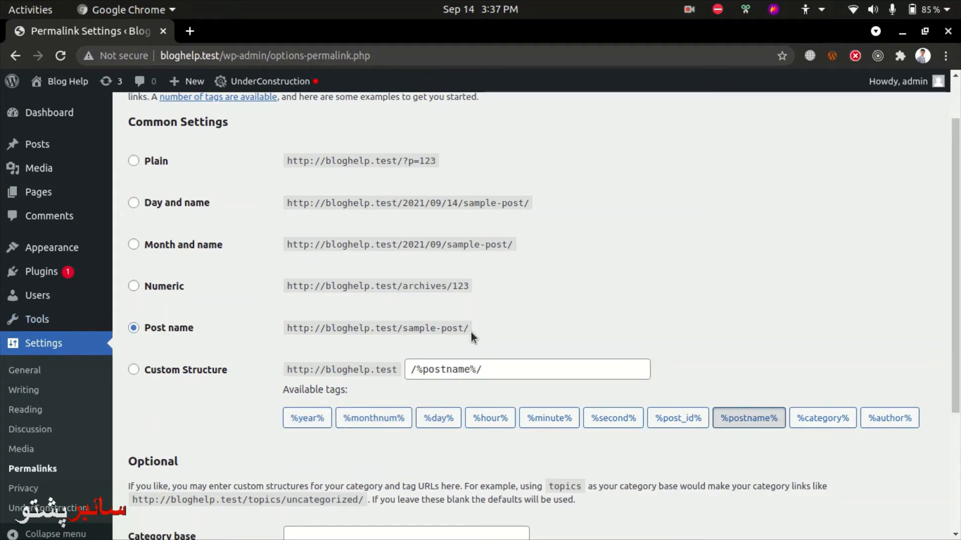
left_click_drag(470, 331, 279, 324)
left_click(277, 323)
scroll(277, 323, "down", 5)
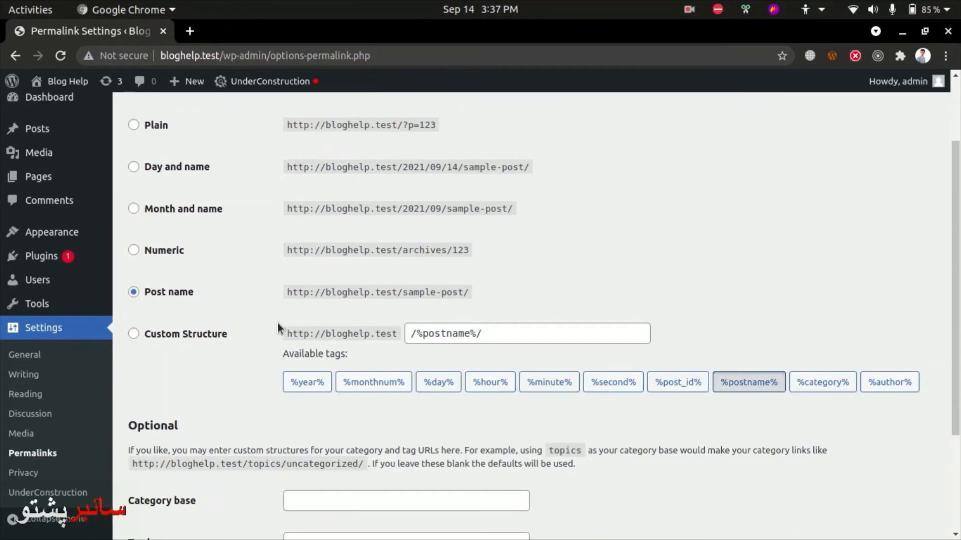
scroll(243, 169, "up", 4)
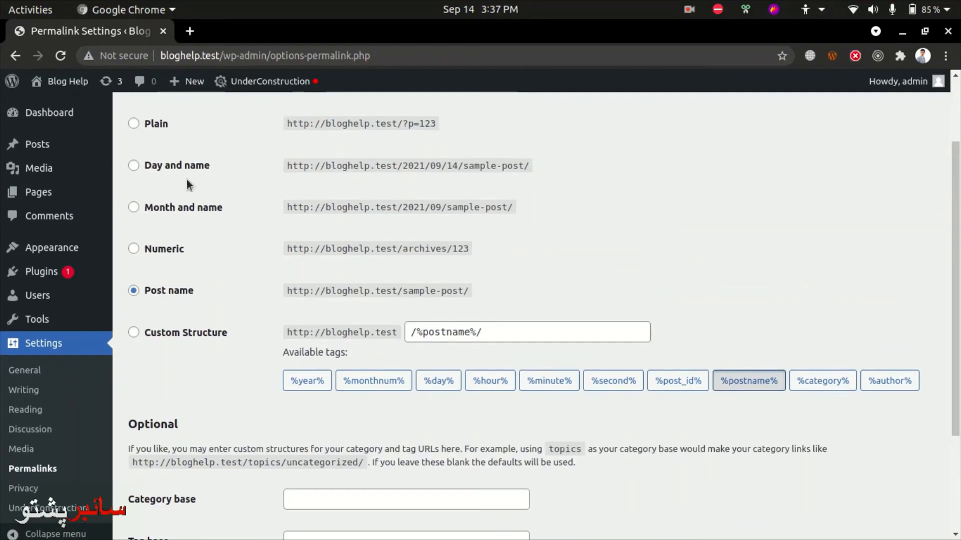
scroll(247, 327, "down", 1)
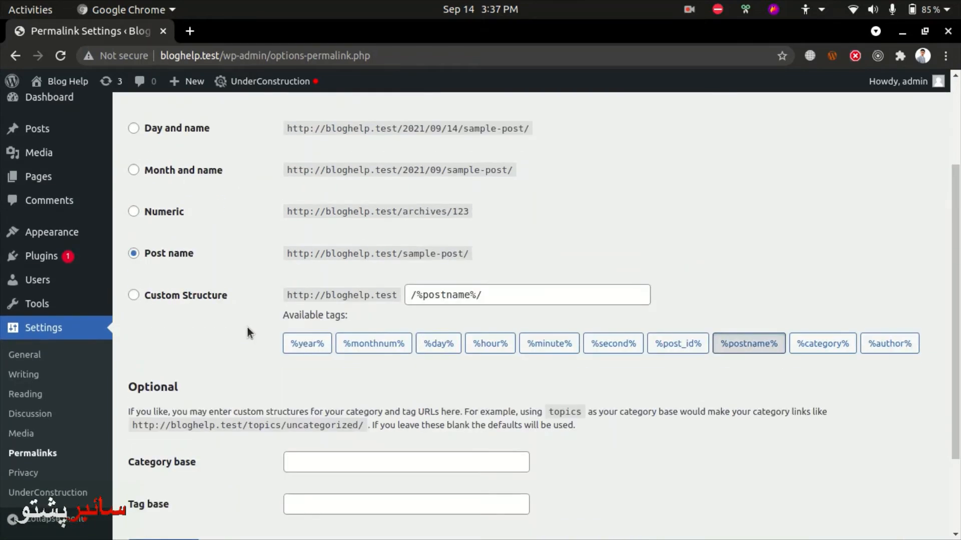
scroll(210, 270, "down", 1)
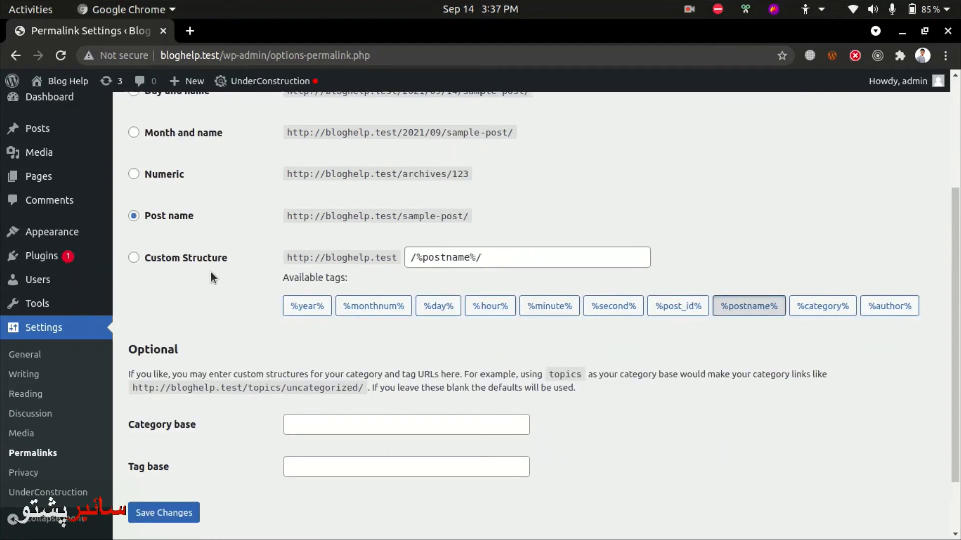
scroll(211, 272, "down", 2)
left_click(186, 438)
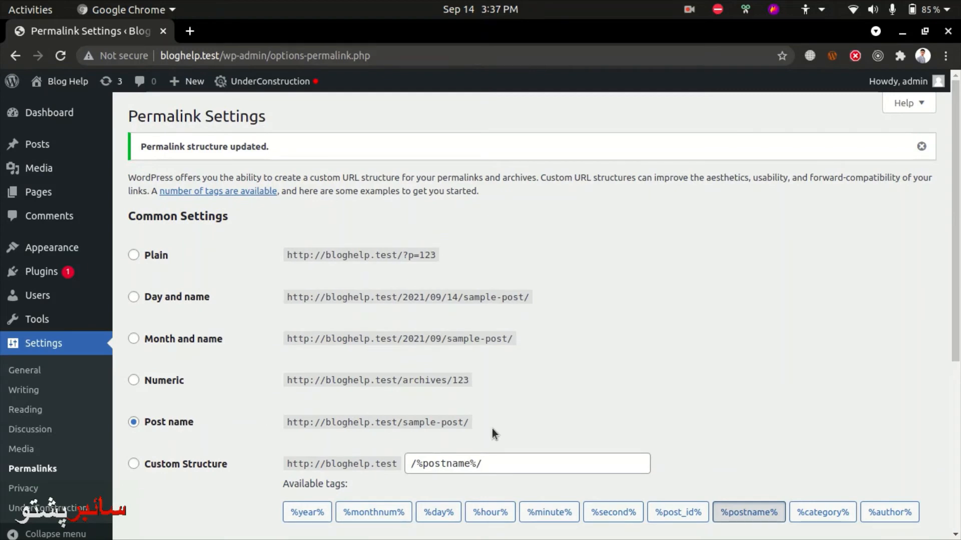
Review the saved permalink options and open the UnderConstruction plugin's settings page.
scroll(457, 416, "down", 5)
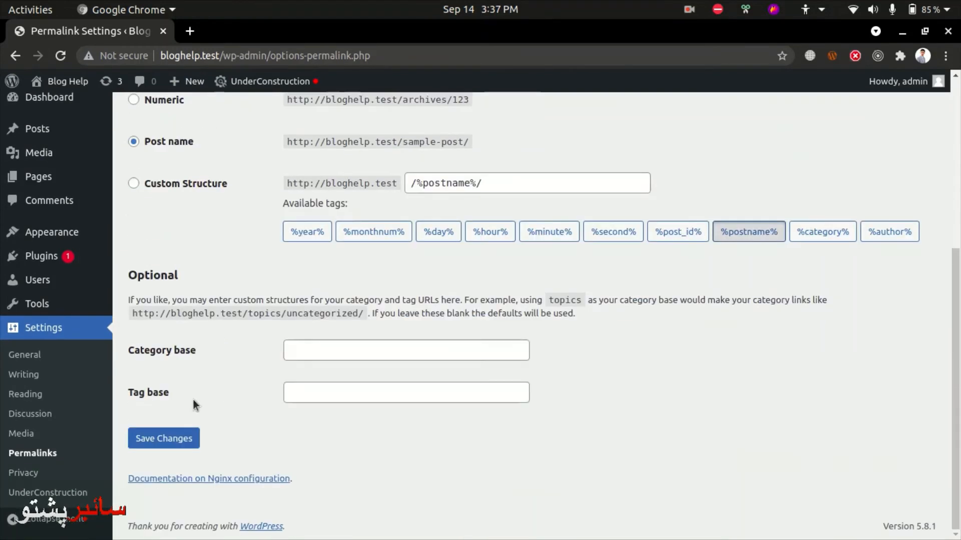
scroll(182, 331, "up", 3)
mouse_move(187, 81)
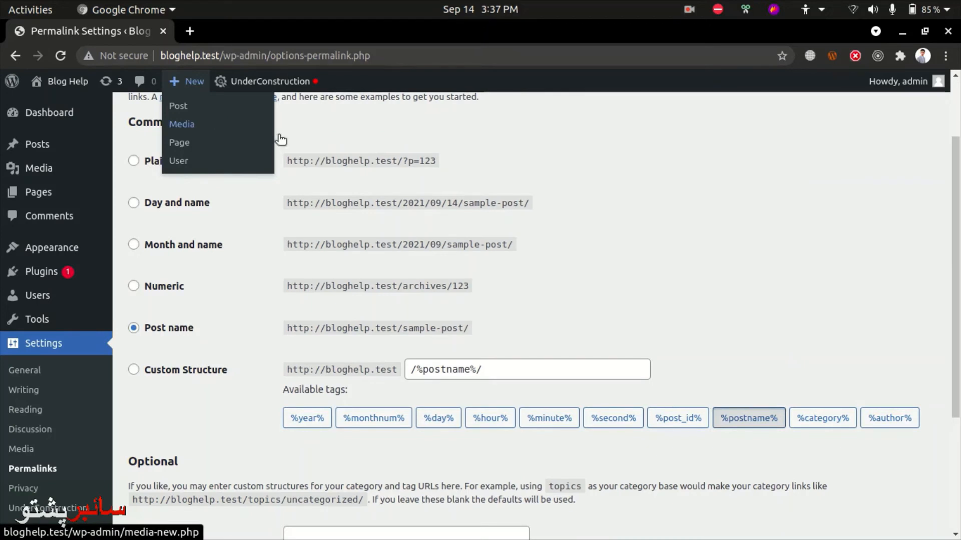
scroll(270, 322, "up", 2)
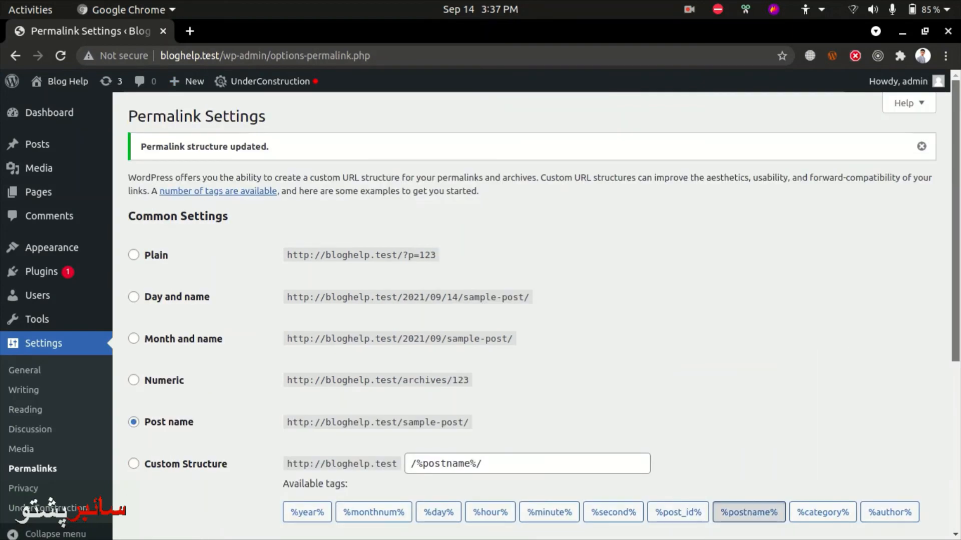
scroll(270, 323, "down", 2)
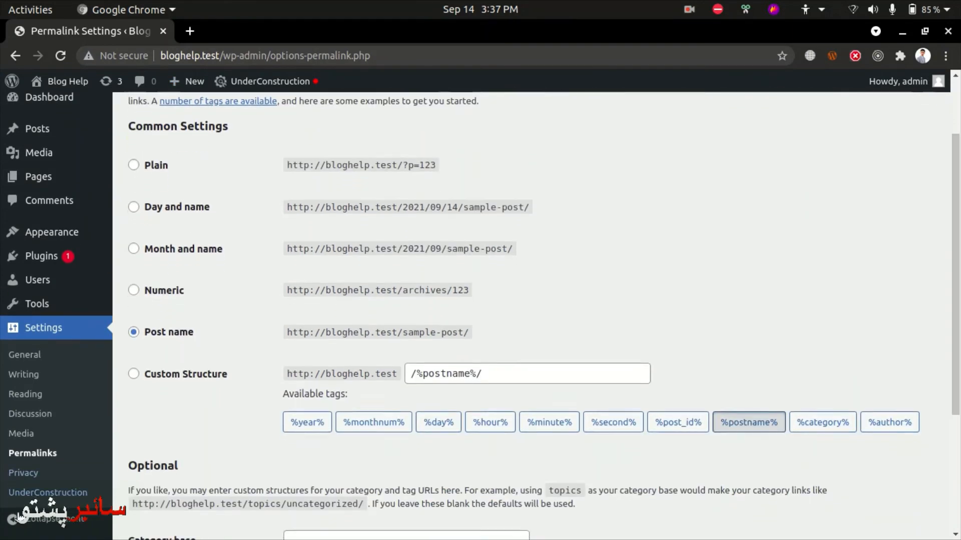
scroll(25, 415, "down", 3)
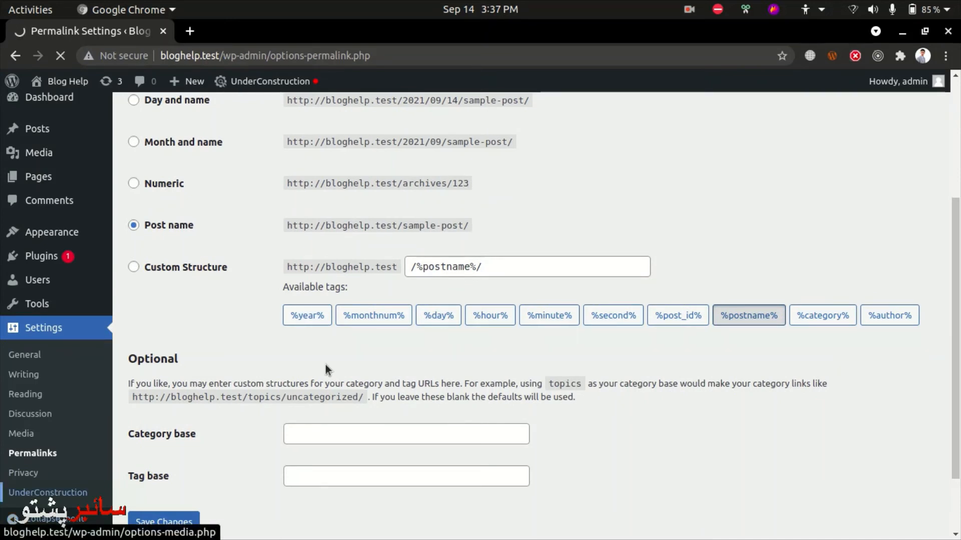
left_click(55, 394)
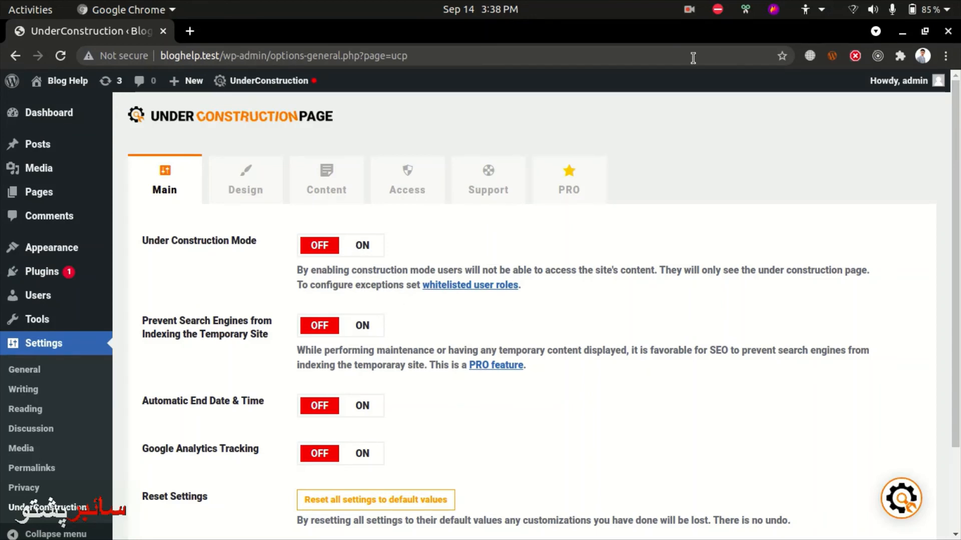
left_click(692, 6)
left_click(670, 92)
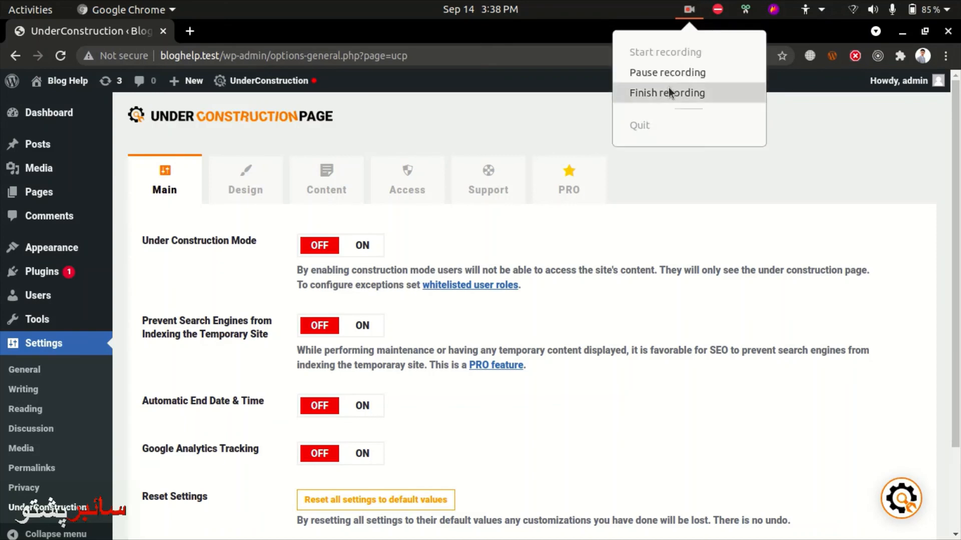